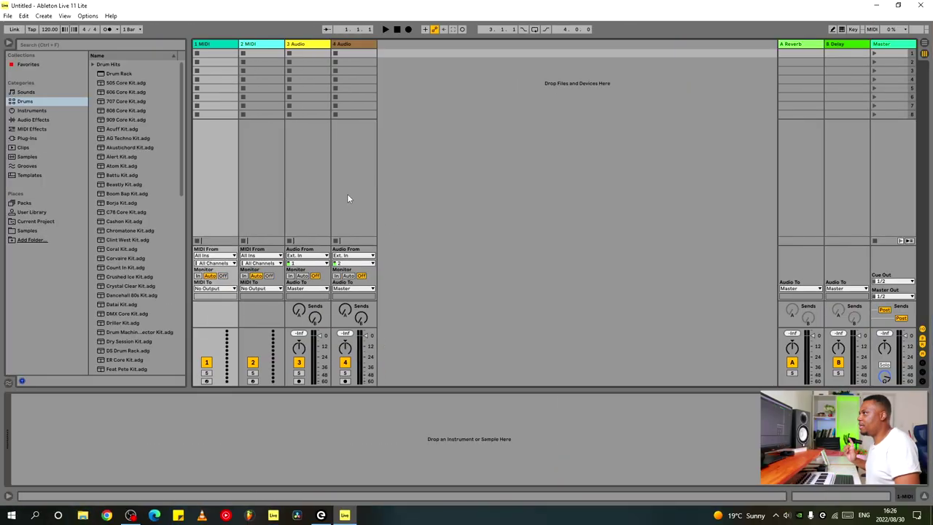
- Switch back and forth between Session View and Arrangement View, ending in Arrangement View
{"action": "key", "text": "Tab"}
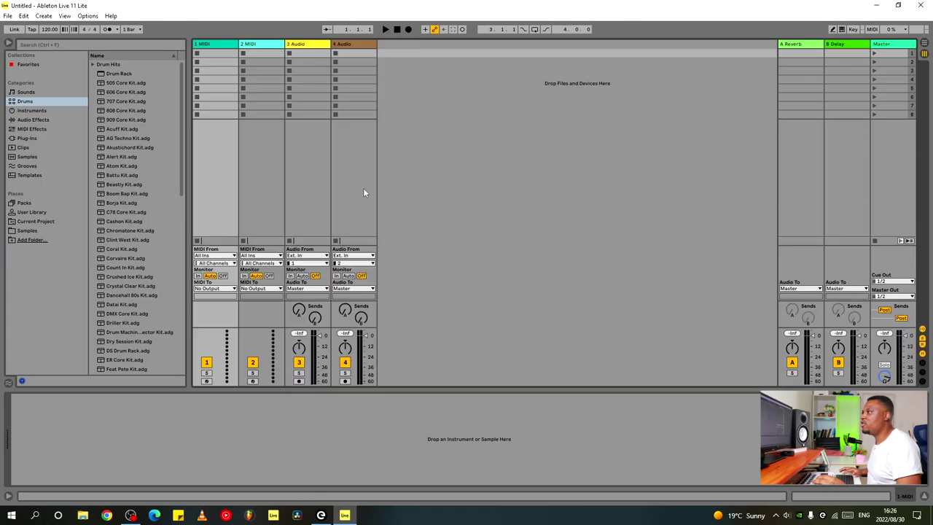
{"action": "key", "text": "Tab"}
{"action": "key", "text": "Tab"}
{"action": "key", "text": "Tab"}
{"action": "key", "text": "Tab"}
{"action": "key", "text": "Tab"}
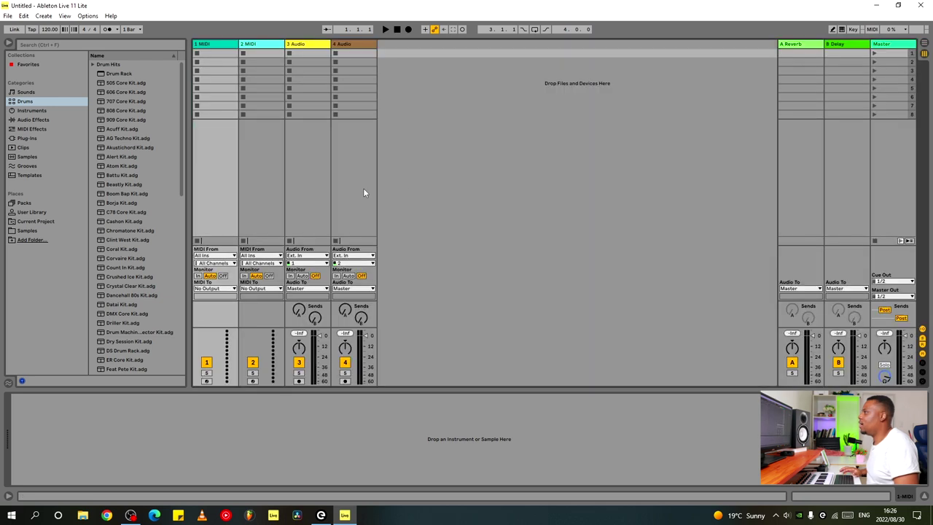
{"action": "key", "text": "Tab"}
{"action": "key", "text": "Tab"}
{"action": "key", "text": "Tab"}
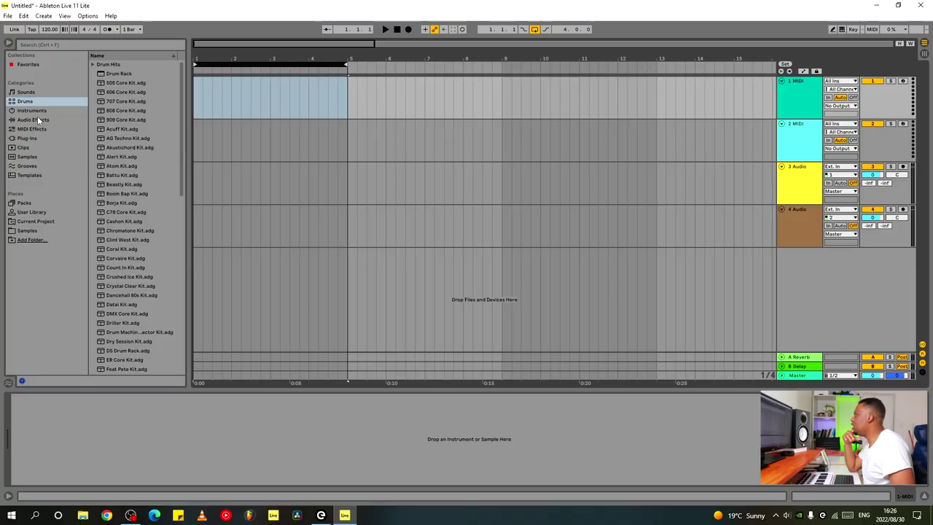
- Audition the E-Piano presets in the Piano & Keys sounds, including E-Piano Basic, CMaj7 Chord, CMin7 Chord and Crep Slide
{"action": "left_click", "coordinate": [26, 92]}
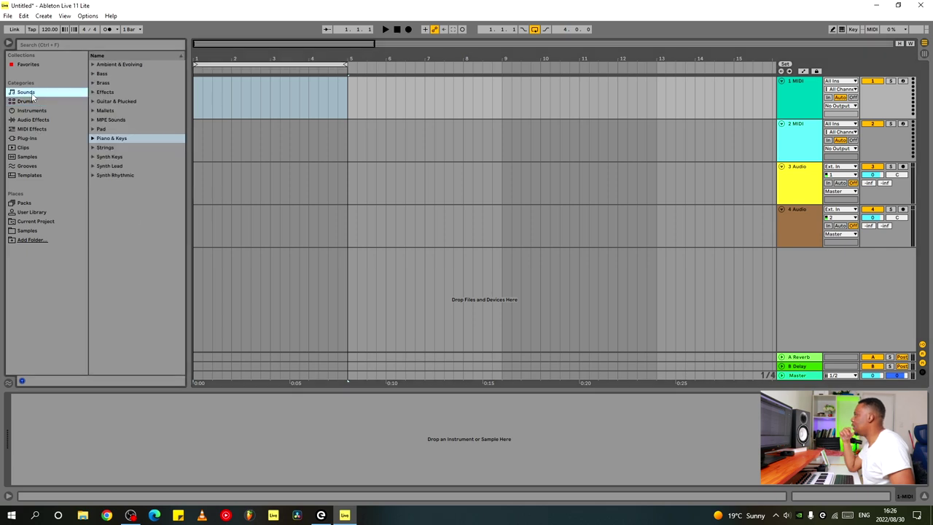
{"action": "left_click", "coordinate": [93, 139]}
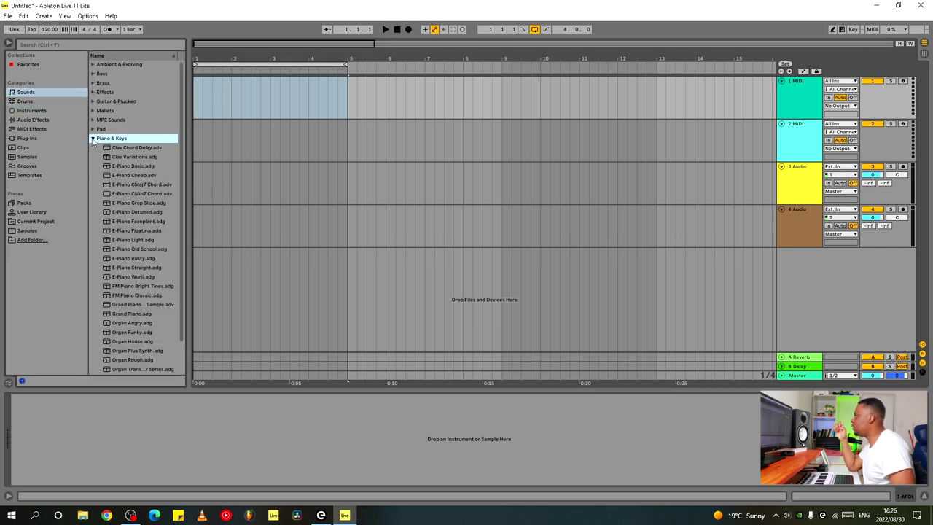
{"action": "left_click", "coordinate": [132, 166]}
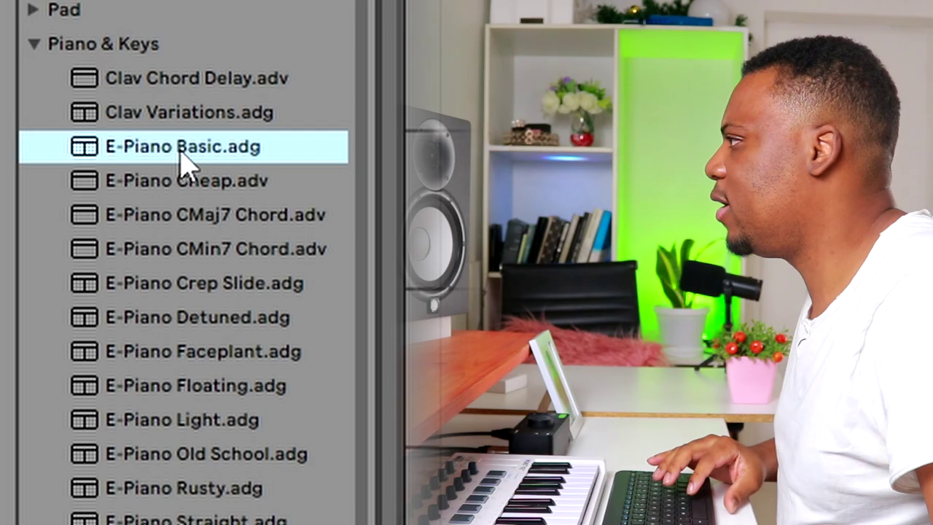
{"action": "left_click", "coordinate": [133, 184]}
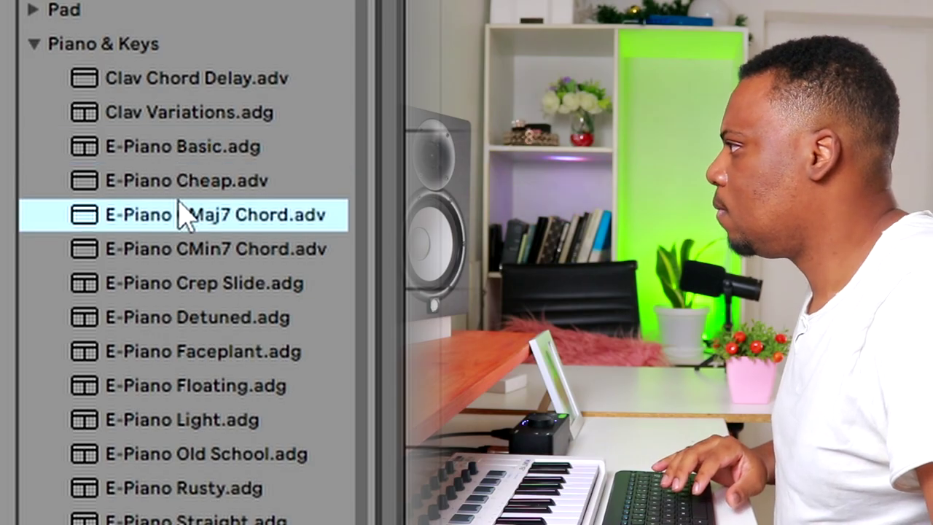
{"action": "left_click", "coordinate": [202, 255]}
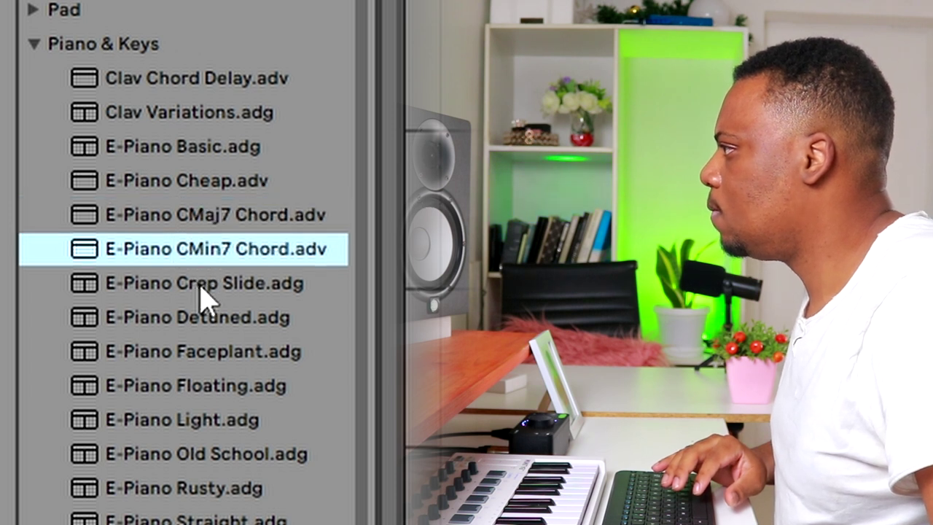
{"action": "left_click", "coordinate": [213, 293]}
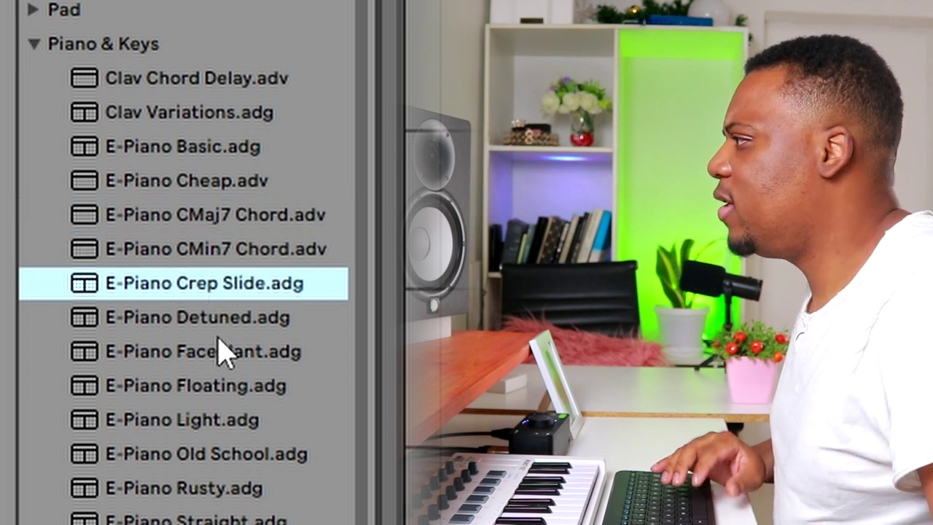
{"action": "left_click", "coordinate": [220, 321]}
{"action": "left_click", "coordinate": [226, 286]}
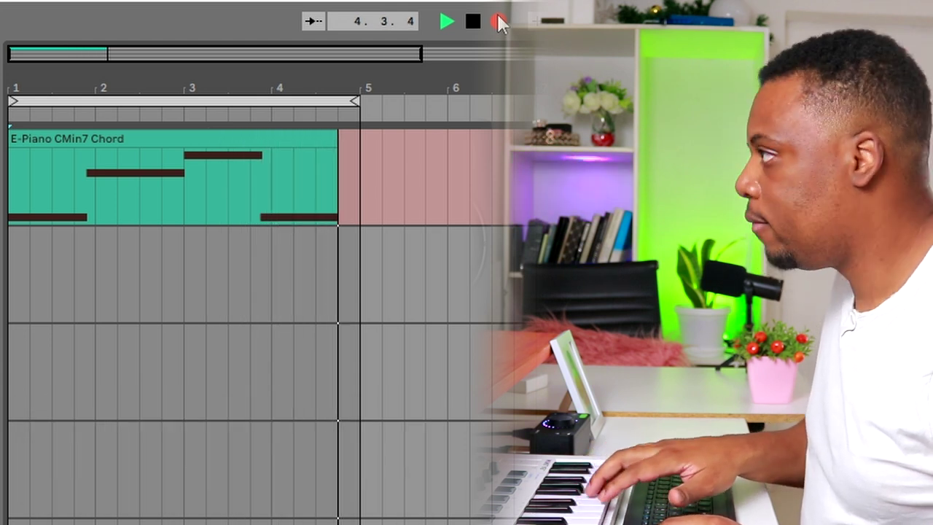
- Stop recording, delete the short overdubbed clip at the start, and extend the main E-Piano CMin7 Chord clip back to bar 1
{"action": "left_click", "coordinate": [499, 22]}
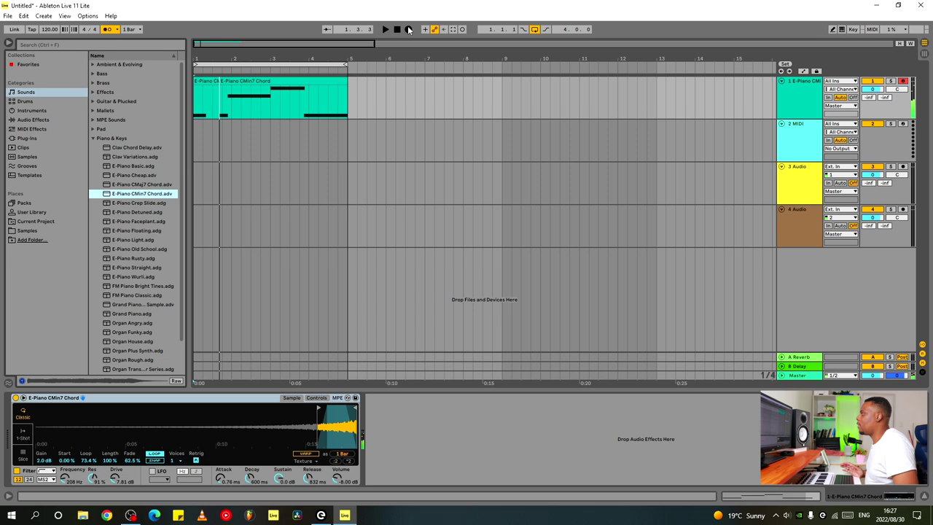
{"action": "double_click", "coordinate": [268, 81]}
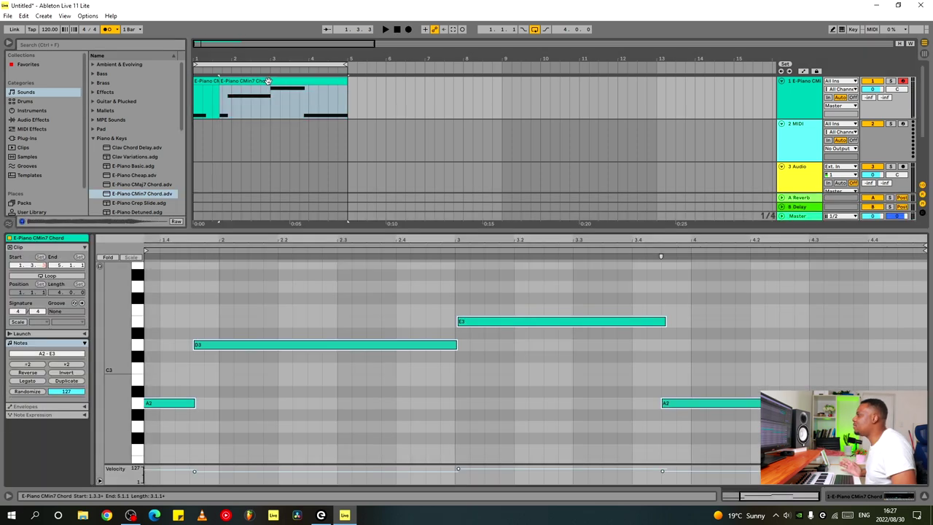
{"action": "left_click", "coordinate": [207, 80]}
{"action": "key", "text": "Delete"}
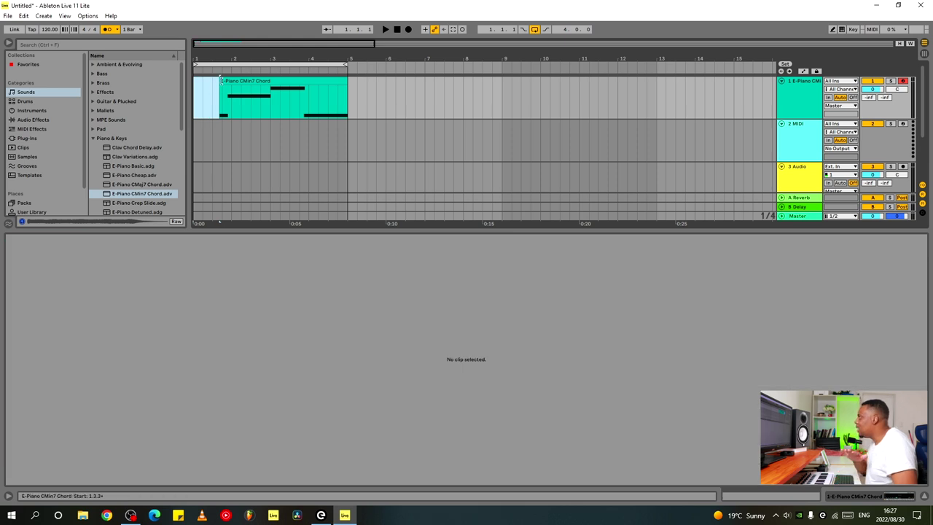
{"action": "left_click_drag", "start_coordinate": [220, 80], "coordinate": [193, 82]}
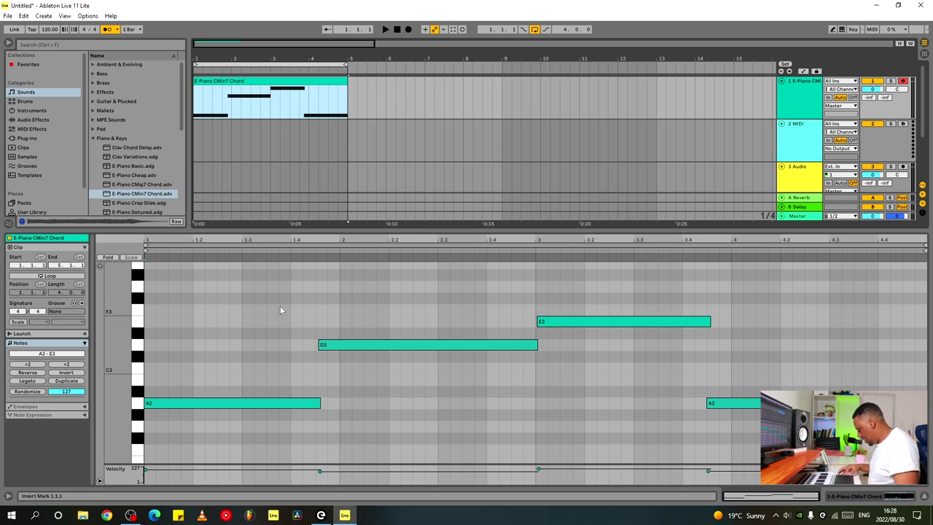
- Quantize all notes in the E-Piano CMin7 Chord clip and shorten their ends slightly while playing the loop
{"action": "left_click", "coordinate": [319, 287]}
{"action": "key", "text": "ctrl+a"}
{"action": "key", "text": "ctrl+u"}
{"action": "key", "text": "space"}
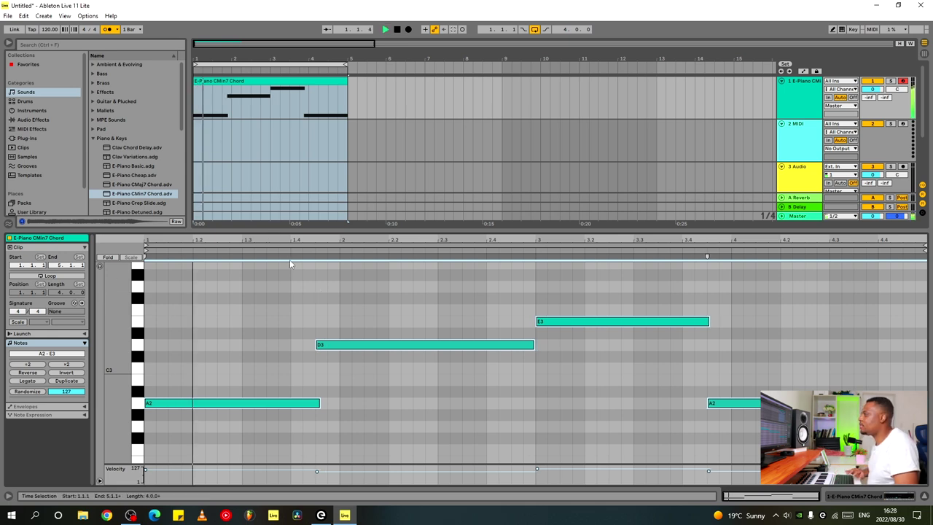
{"action": "left_click_drag", "start_coordinate": [319, 403], "coordinate": [314, 403]}
{"action": "double_click", "coordinate": [797, 93]}
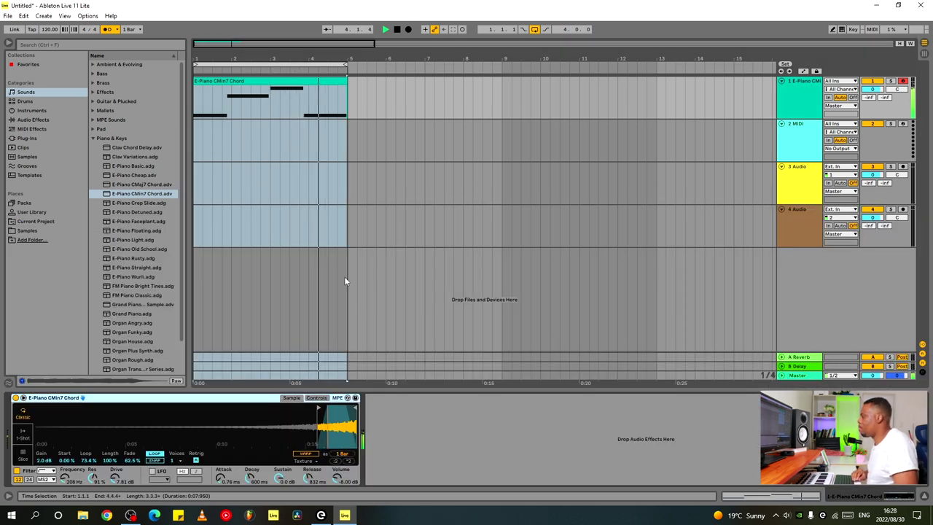
{"action": "left_click", "coordinate": [794, 99]}
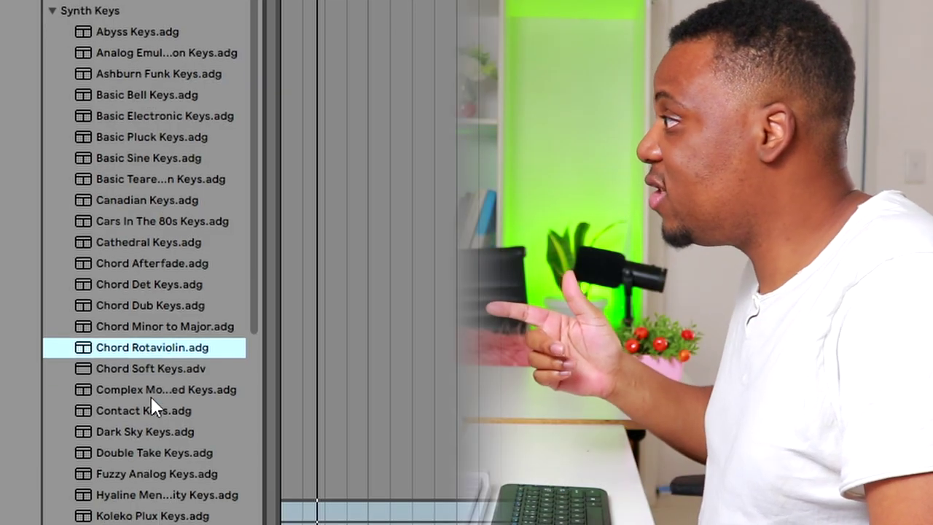
- Audition Synth Keys presets such as Chord Soft Keys, Basic Sine Keys, Canadian Keys, Cars In The 80s Keys and Chord Det Keys
{"action": "left_click", "coordinate": [156, 368]}
{"action": "left_click", "coordinate": [148, 157]}
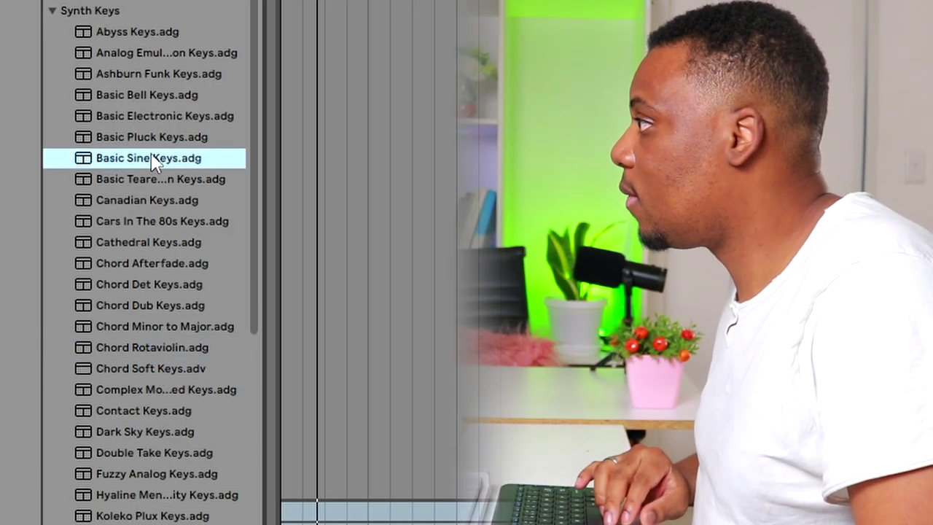
{"action": "left_click", "coordinate": [149, 198]}
{"action": "left_click", "coordinate": [152, 222]}
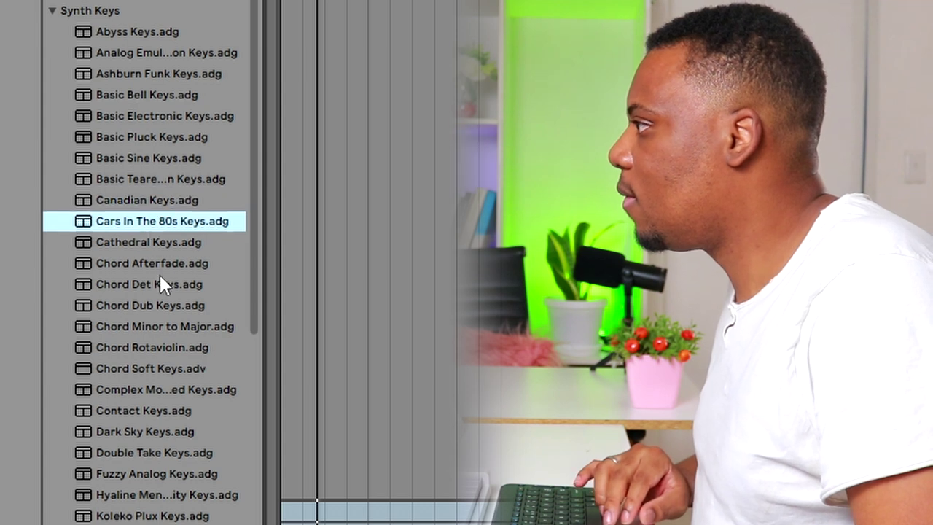
{"action": "left_click", "coordinate": [161, 283]}
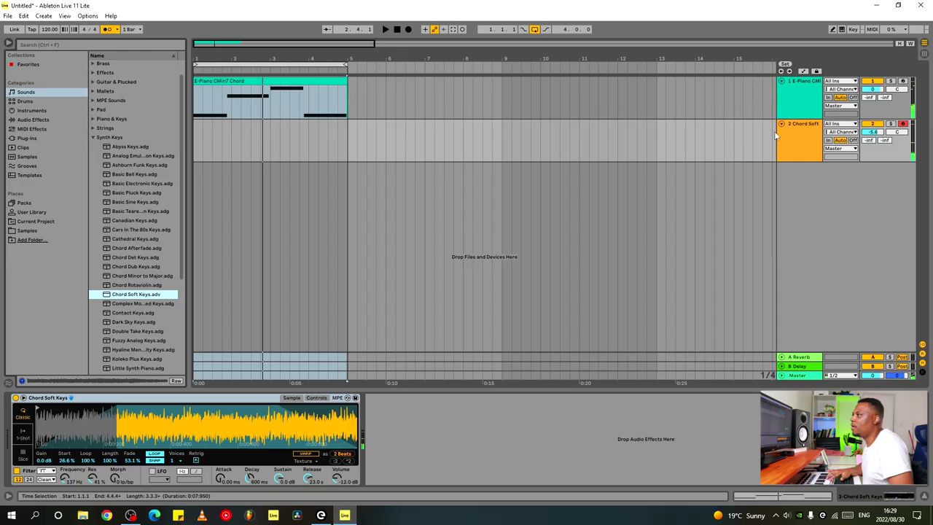
- Record a four-bar part of short notes A2, D3, E3 and A2 on the Chord Soft Keys track and quantize it
{"action": "left_click", "coordinate": [796, 126]}
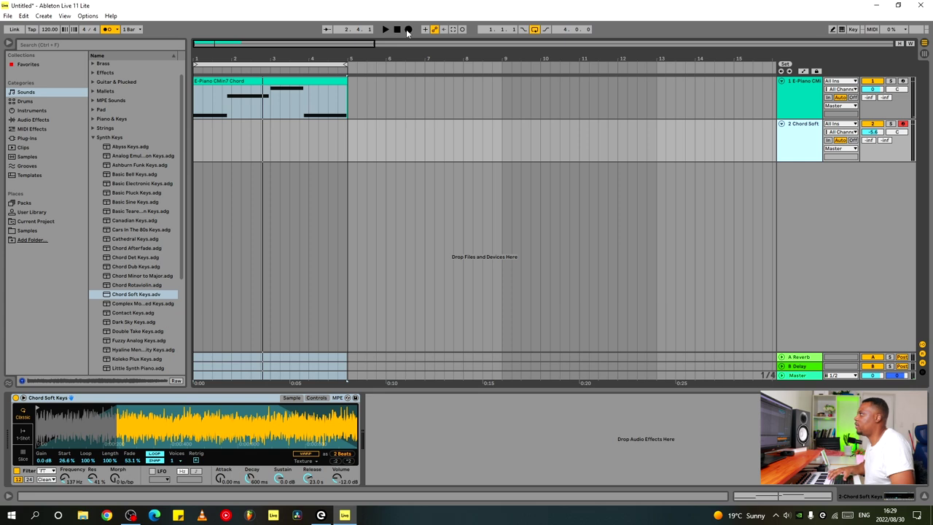
{"action": "left_click", "coordinate": [397, 30]}
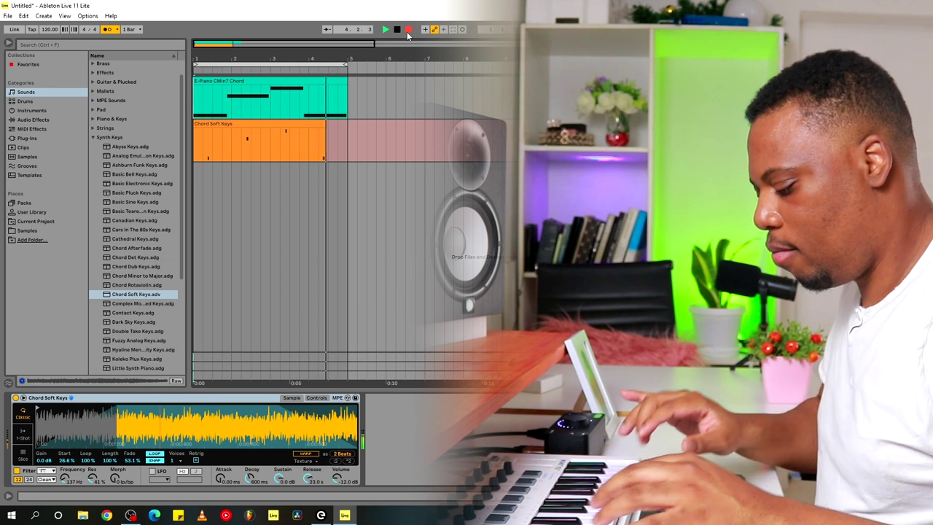
{"action": "key", "text": "space"}
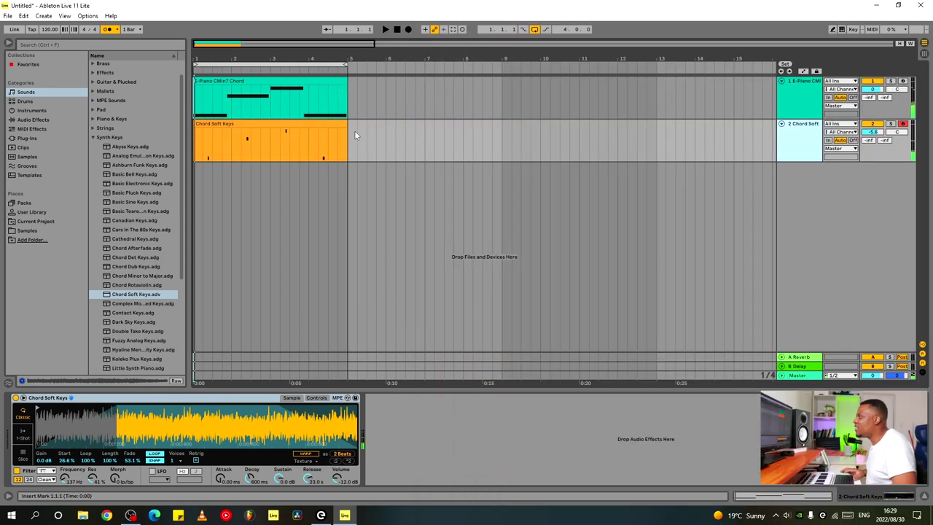
{"action": "left_click", "coordinate": [345, 125]}
{"action": "double_click", "coordinate": [327, 127]}
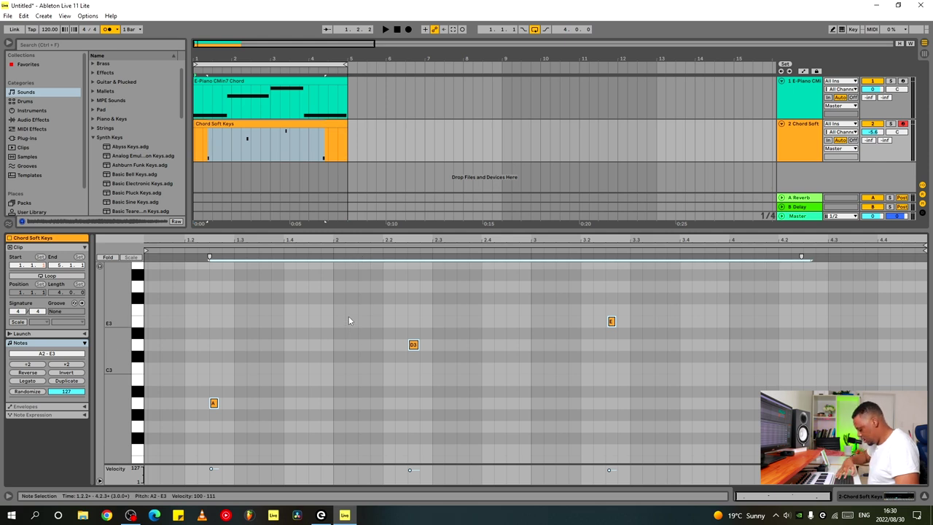
{"action": "key", "text": "ctrl+u"}
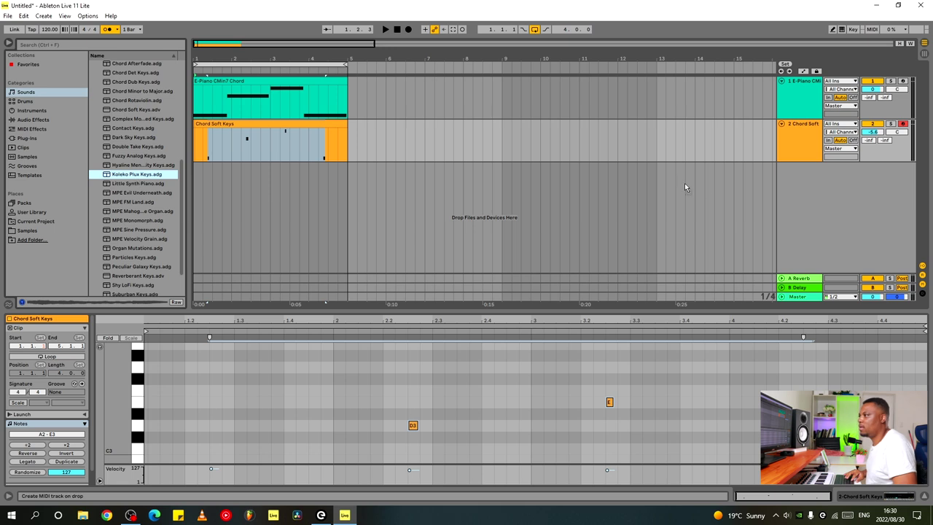
- Add Koleko Plux Keys on a new track, record a four-bar pluck part of short A, G and C notes, and play it
{"action": "left_click_drag", "start_coordinate": [793, 189], "coordinate": [787, 193]}
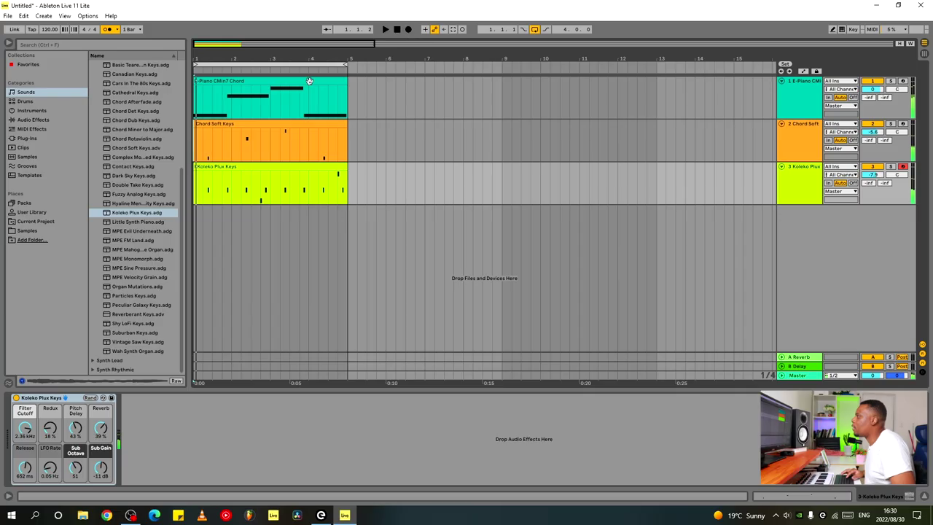
{"action": "double_click", "coordinate": [253, 167]}
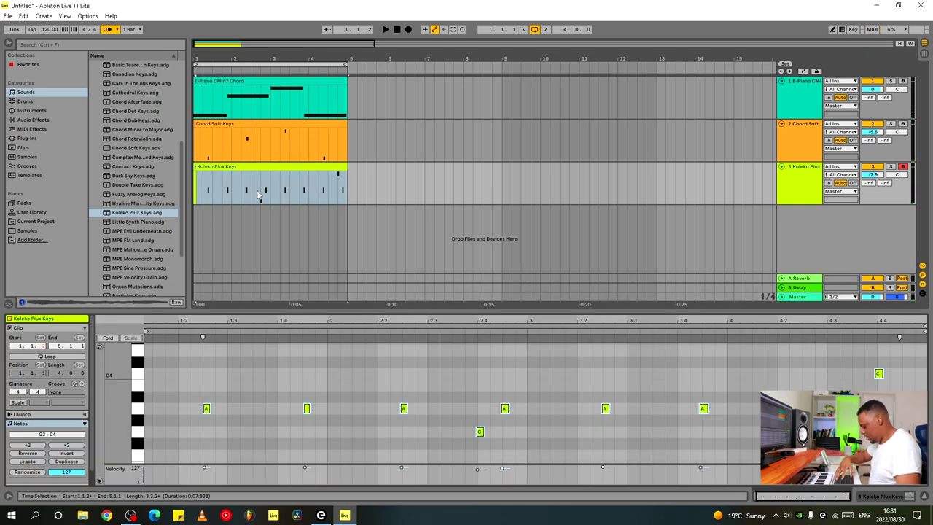
{"action": "key", "text": "space"}
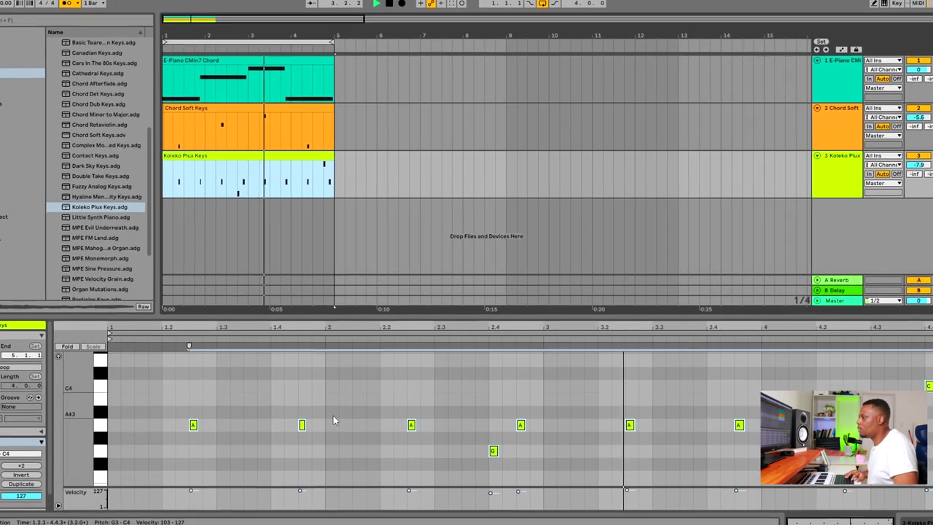
- Adjust the Koleko Plux Keys filter cutoff and automate it to rise from bar 3 to 3.55 kHz at the clip's end
{"action": "double_click", "coordinate": [836, 173]}
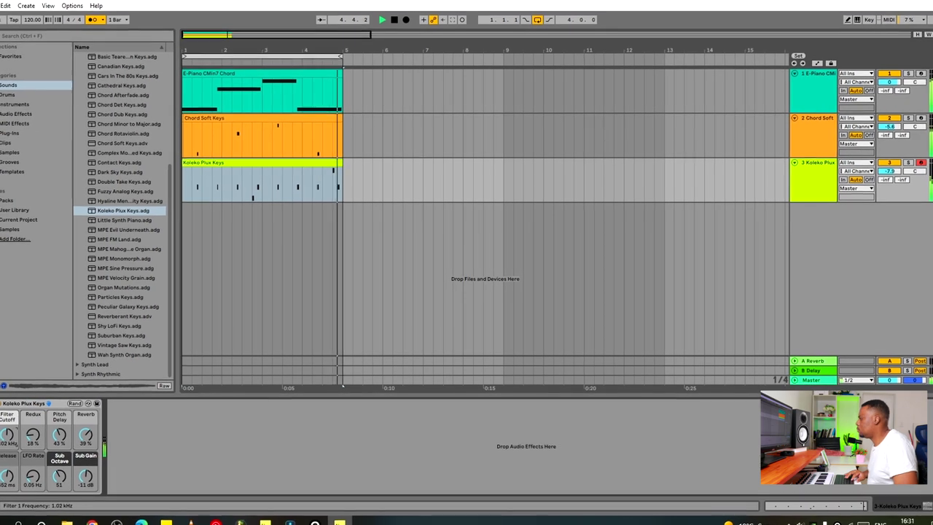
{"action": "left_click_drag", "start_coordinate": [7, 435], "coordinate": [6, 439]}
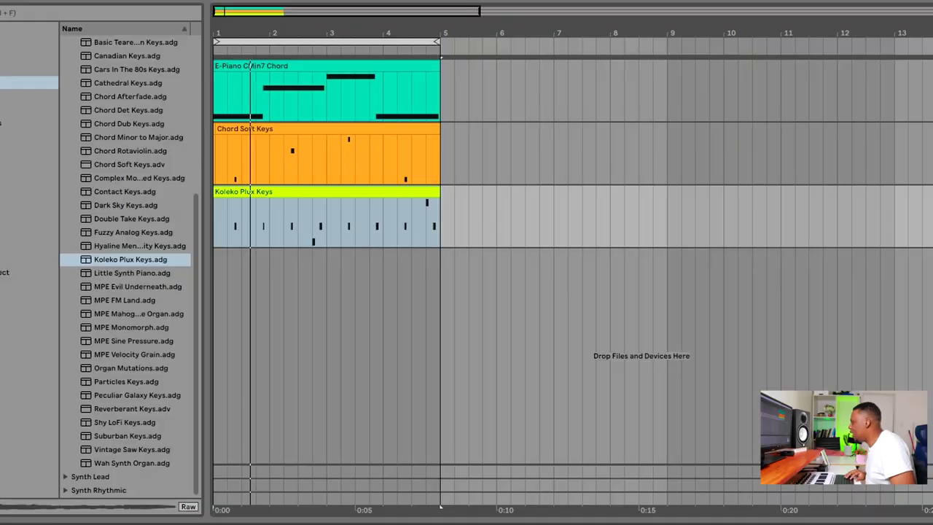
{"action": "key", "text": "a"}
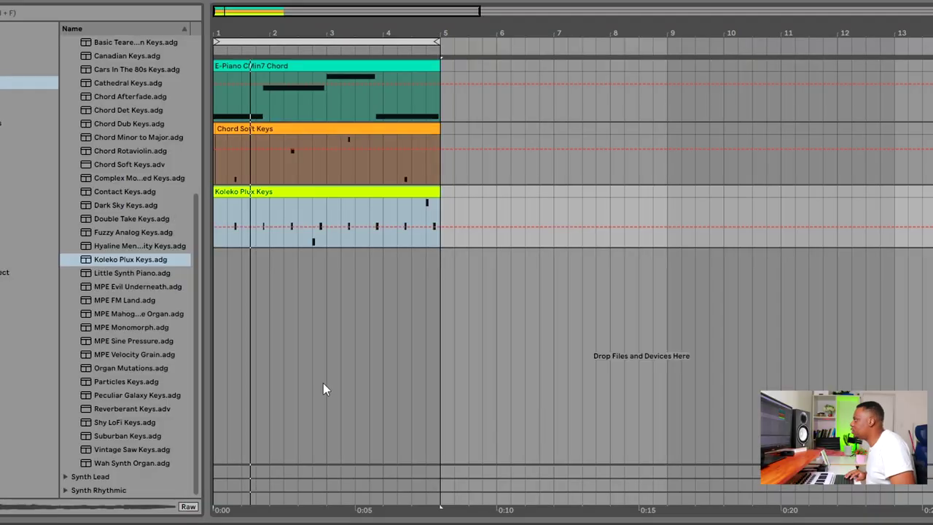
{"action": "left_click", "coordinate": [325, 232]}
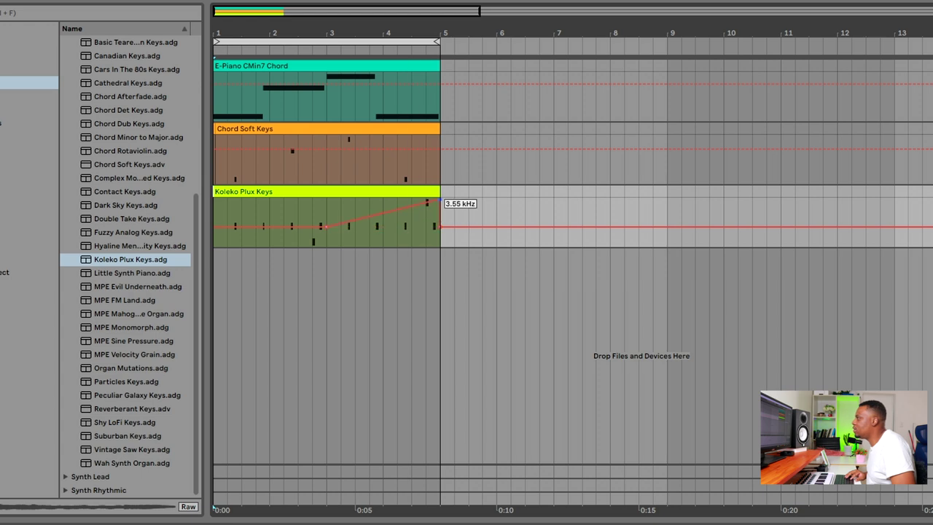
{"action": "key", "text": "a"}
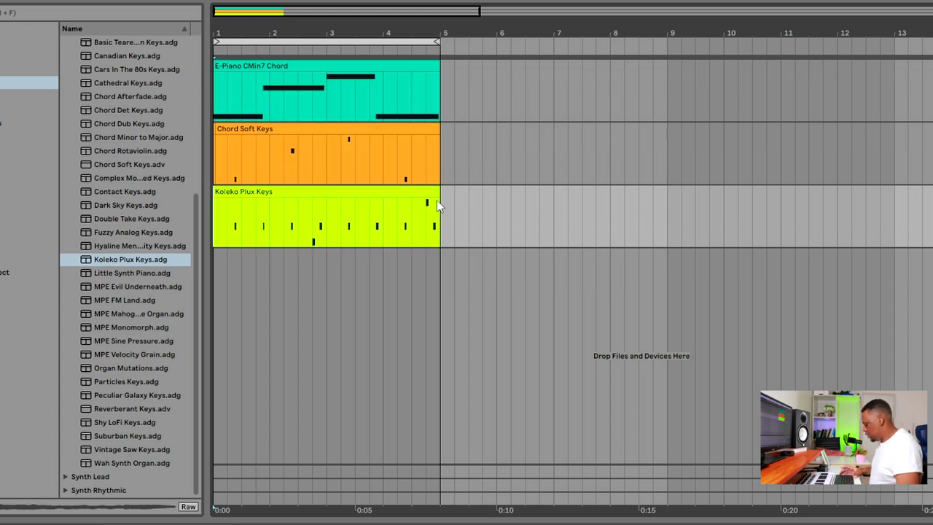
- Toggle the automation display on and off repeatedly to compare both modes, ending with automation hidden
{"action": "key", "text": "a"}
{"action": "key", "text": "a"}
{"action": "key", "text": "a"}
{"action": "key", "text": "a"}
{"action": "key", "text": "a"}
{"action": "key", "text": "a"}
{"action": "key", "text": "a"}
{"action": "key", "text": "a"}
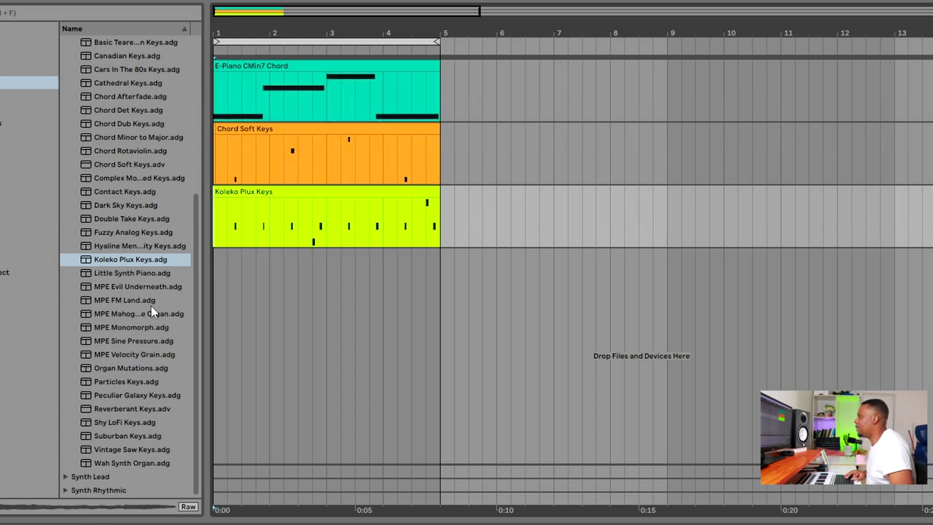
- Add Palm Guitar from the Guitar & Plucked sounds on a new track and record a four-bar part of short D3, G and A notes
{"action": "scroll", "coordinate": [128, 248], "scroll_direction": "up", "scroll_amount": 5}
{"action": "left_click", "coordinate": [66, 106]}
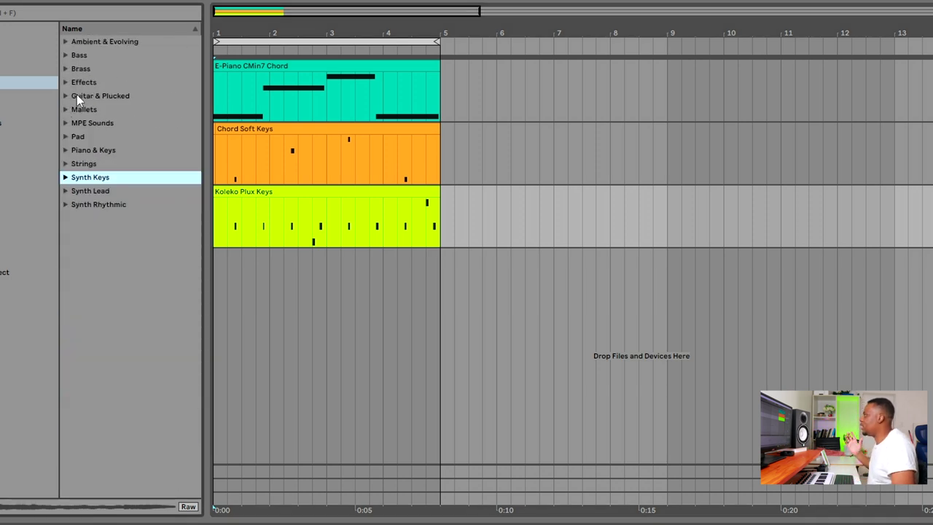
{"action": "left_click", "coordinate": [63, 109]}
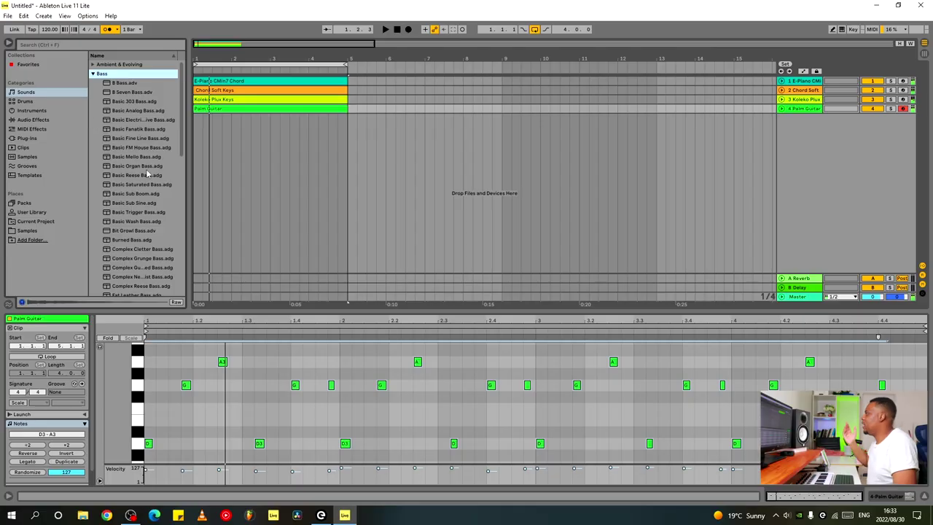
- Audition Basic Trigger Bass and Basic Wash Bass, and record a four-bar bass line with FM Deep Bass on a new track
{"action": "left_click", "coordinate": [140, 212]}
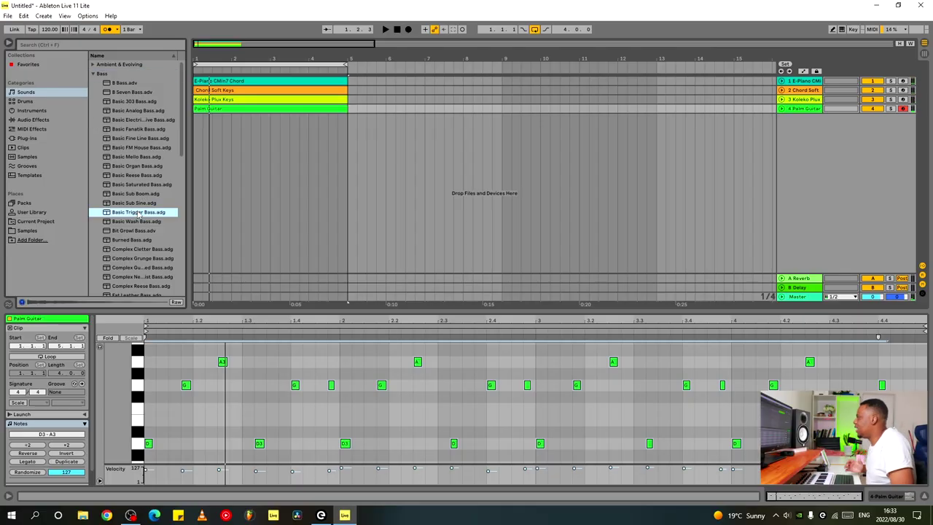
{"action": "left_click", "coordinate": [143, 222]}
{"action": "left_click", "coordinate": [142, 212]}
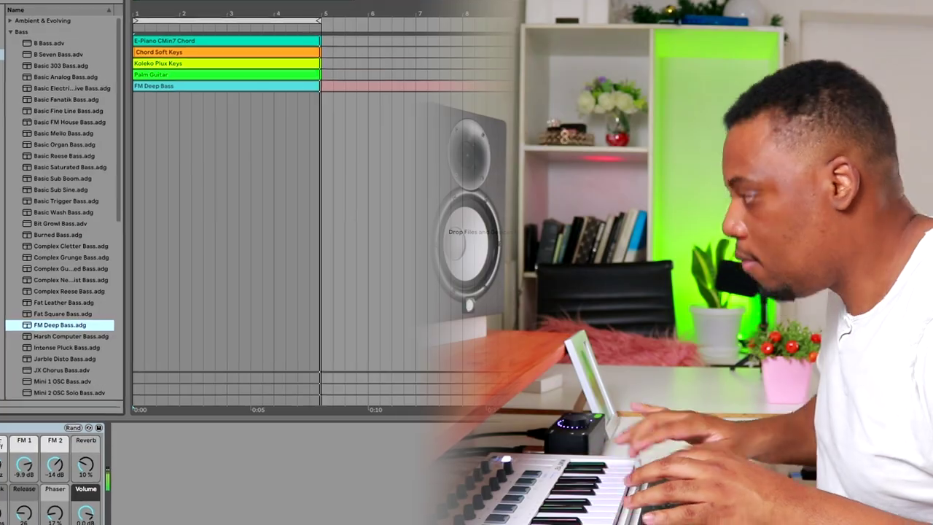
{"action": "key", "text": "space"}
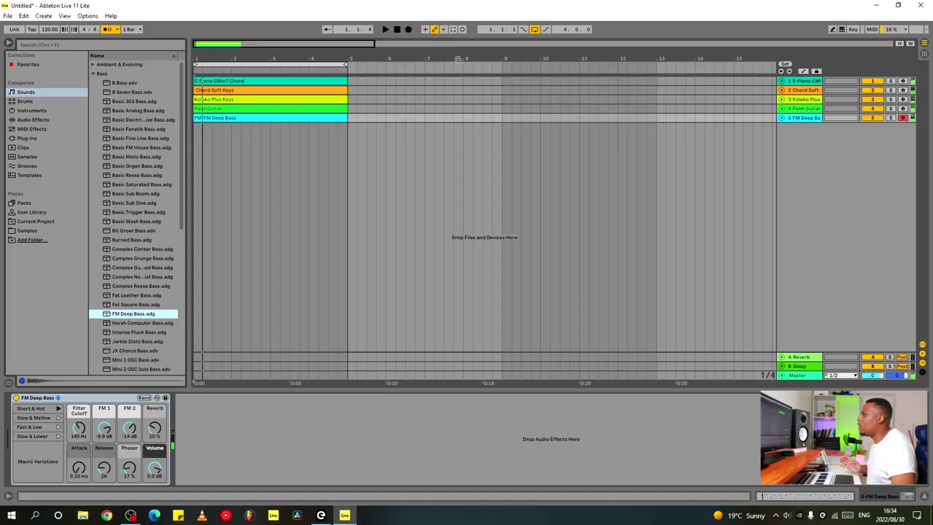
- Unfold the FM Deep Bass track and zoom in on its four-bar clip
{"action": "left_click", "coordinate": [781, 118]}
{"action": "left_click", "coordinate": [205, 119]}
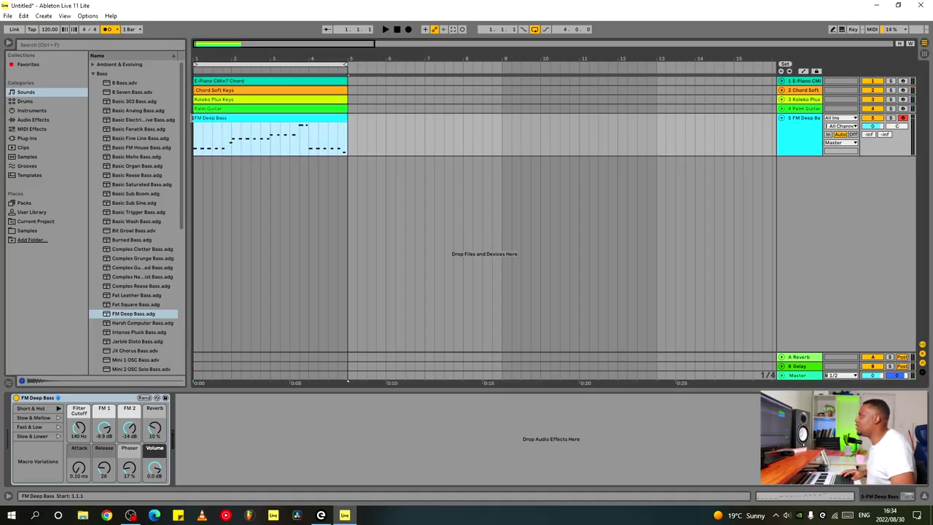
{"action": "key", "text": "z"}
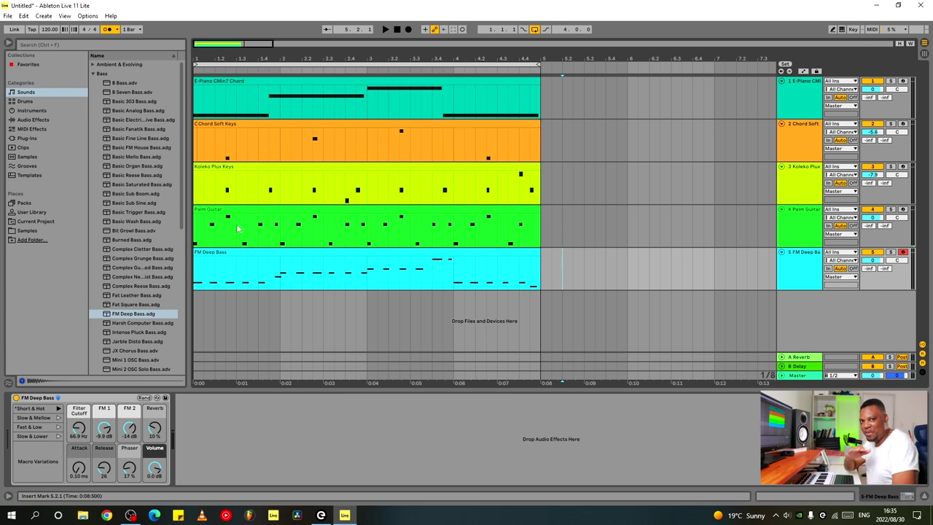
- Search the samples for "bpm", place Hihat and Clap 80 bpm on a new audio track, and extend the loop to four bars
{"action": "scroll", "coordinate": [131, 197], "scroll_direction": "down", "scroll_amount": 2}
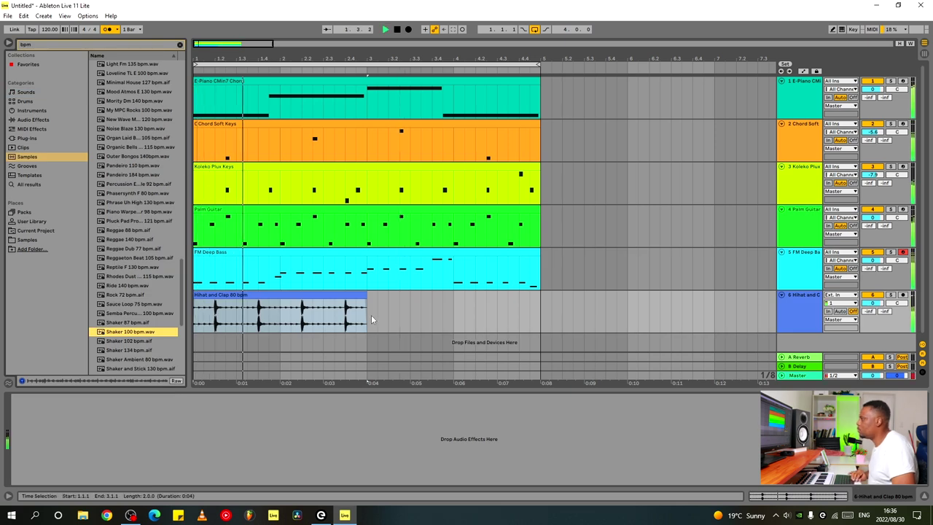
{"action": "left_click_drag", "start_coordinate": [366, 294], "coordinate": [540, 295]}
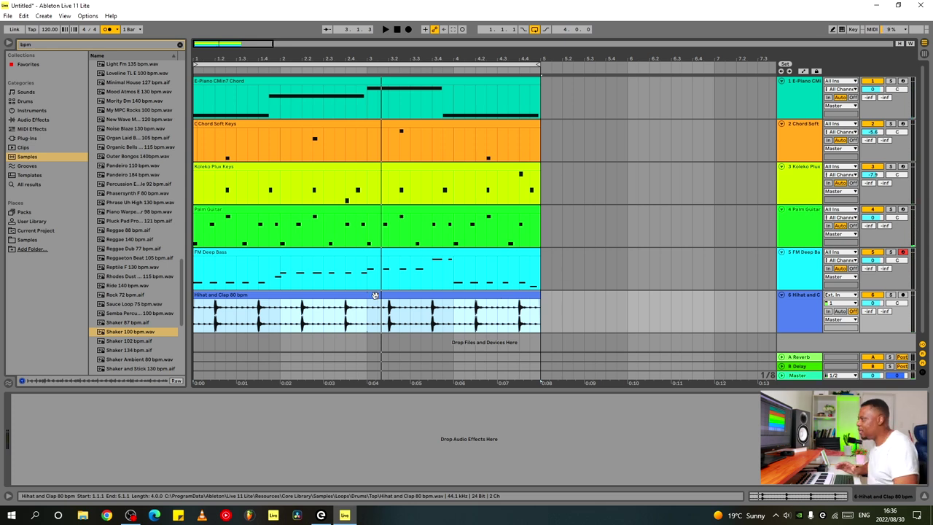
- Audition alternative drum loops, including Minimal House 127 bpm, House Beat 118 bpm, House Beat 122 bpm and House 125 bpm
{"action": "scroll", "coordinate": [124, 250], "scroll_direction": "up", "scroll_amount": 4}
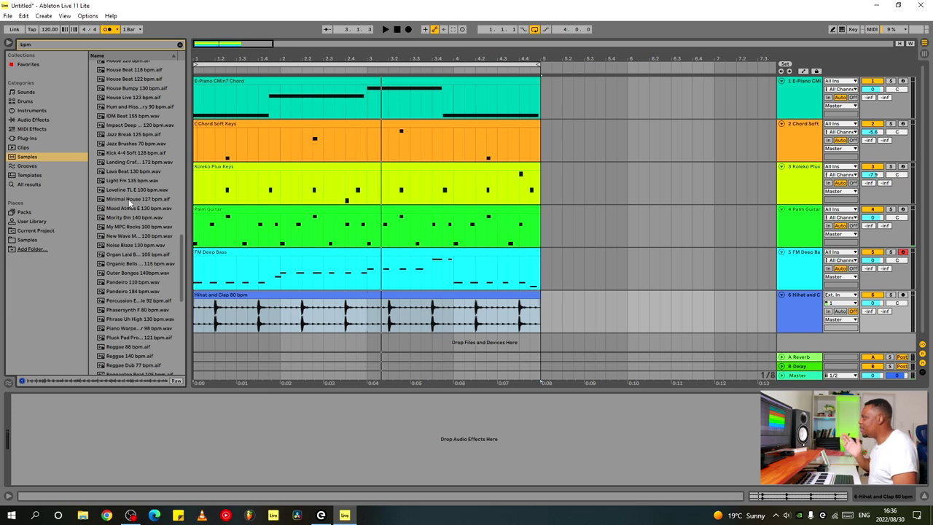
{"action": "left_click", "coordinate": [129, 201]}
{"action": "scroll", "coordinate": [130, 193], "scroll_direction": "up", "scroll_amount": 2}
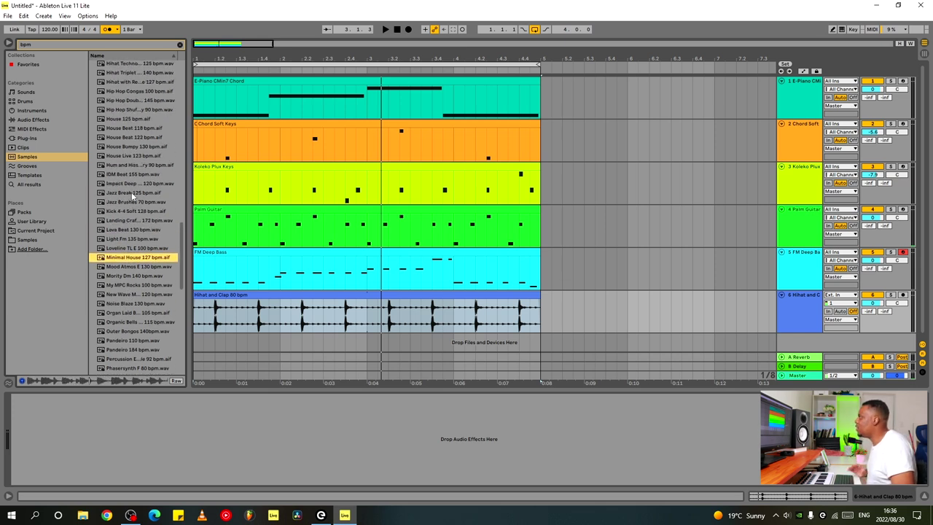
{"action": "left_click", "coordinate": [134, 129]}
{"action": "left_click", "coordinate": [137, 138]}
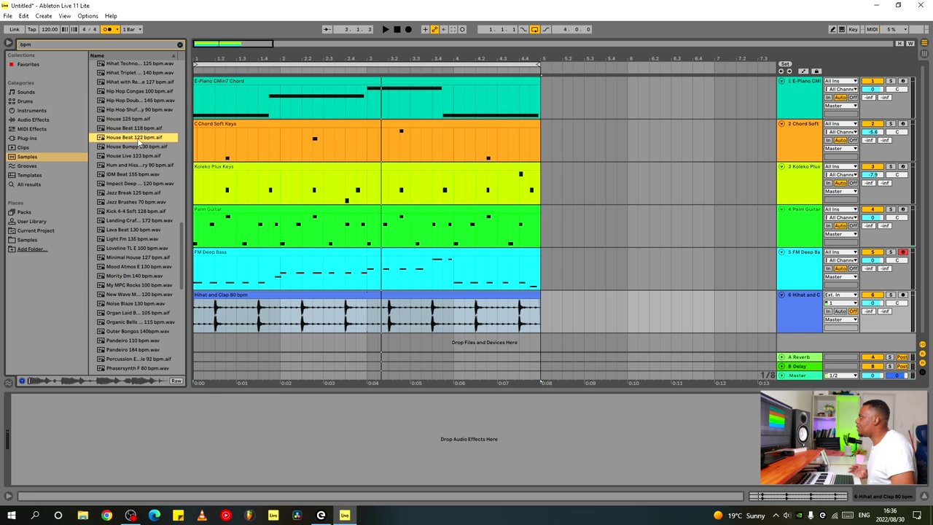
{"action": "scroll", "coordinate": [142, 147], "scroll_direction": "up", "scroll_amount": 1}
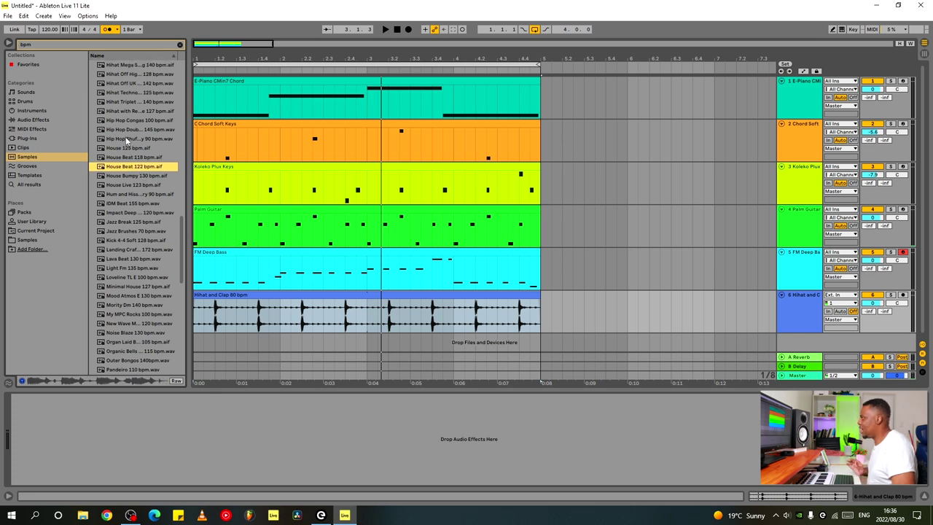
{"action": "left_click", "coordinate": [126, 148]}
{"action": "left_click", "coordinate": [129, 156]}
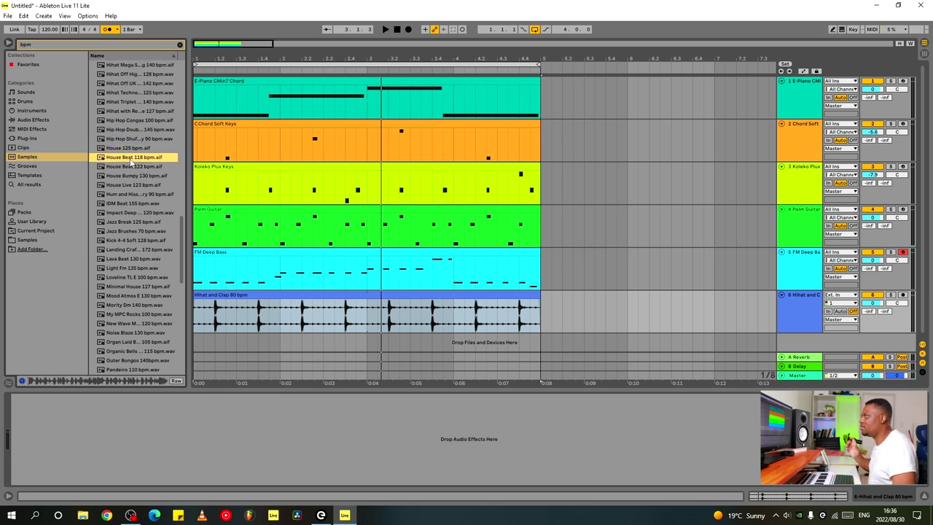
{"action": "left_click", "coordinate": [129, 112]}
{"action": "scroll", "coordinate": [137, 147], "scroll_direction": "up", "scroll_amount": 4}
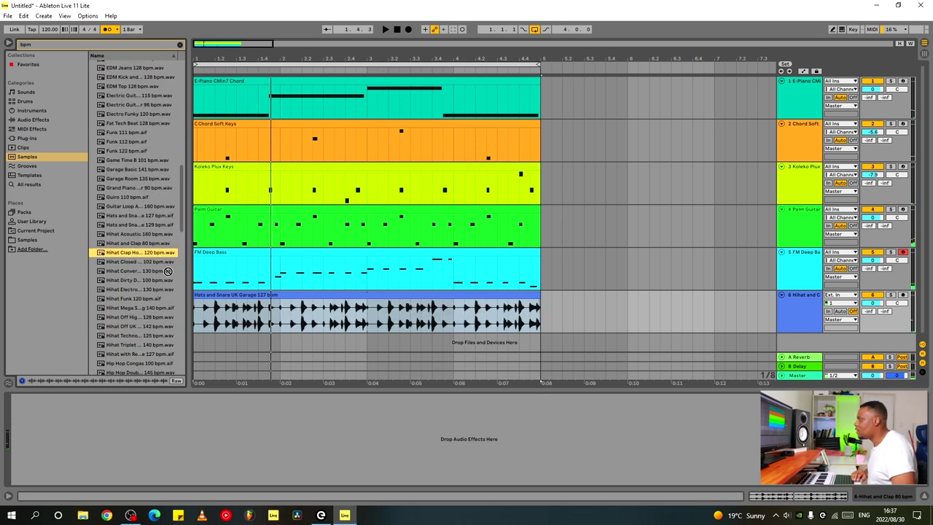
- Replace the drum loop with Hihat Clap House 120 bpm, delete everything beyond its fourth bar, and fold the track after playback
{"action": "left_click_drag", "start_coordinate": [168, 271], "coordinate": [210, 312]}
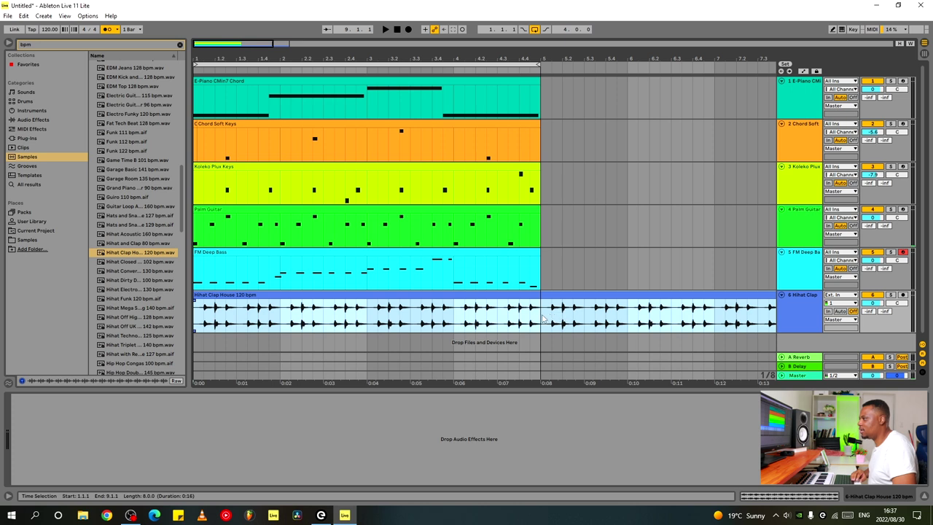
{"action": "left_click_drag", "start_coordinate": [542, 317], "coordinate": [603, 318]}
{"action": "key", "text": "Delete"}
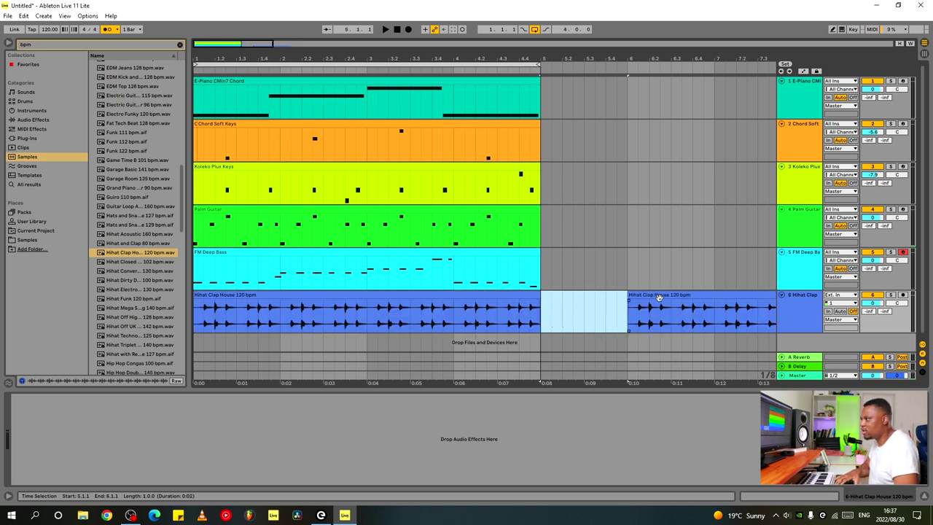
{"action": "left_click", "coordinate": [660, 298]}
{"action": "key", "text": "Delete"}
{"action": "left_click", "coordinate": [541, 308]}
{"action": "key", "text": "space"}
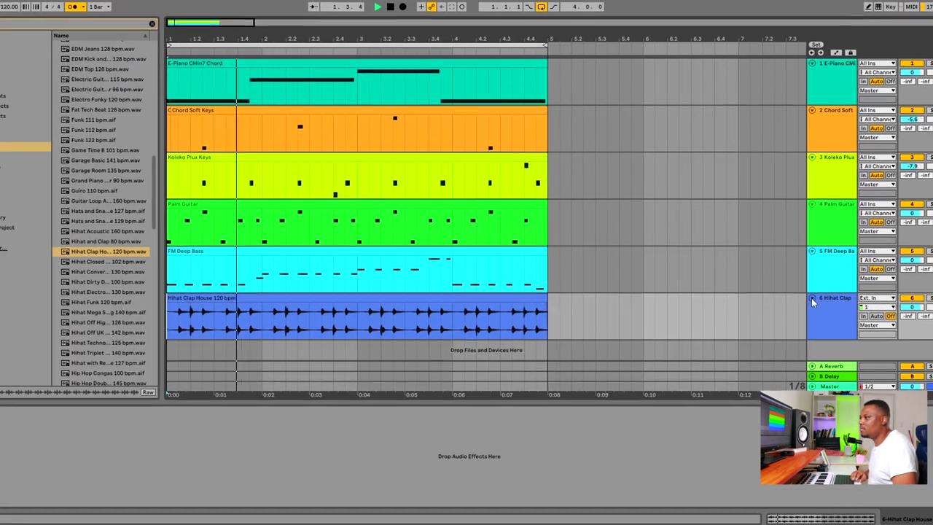
{"action": "left_click", "coordinate": [806, 297]}
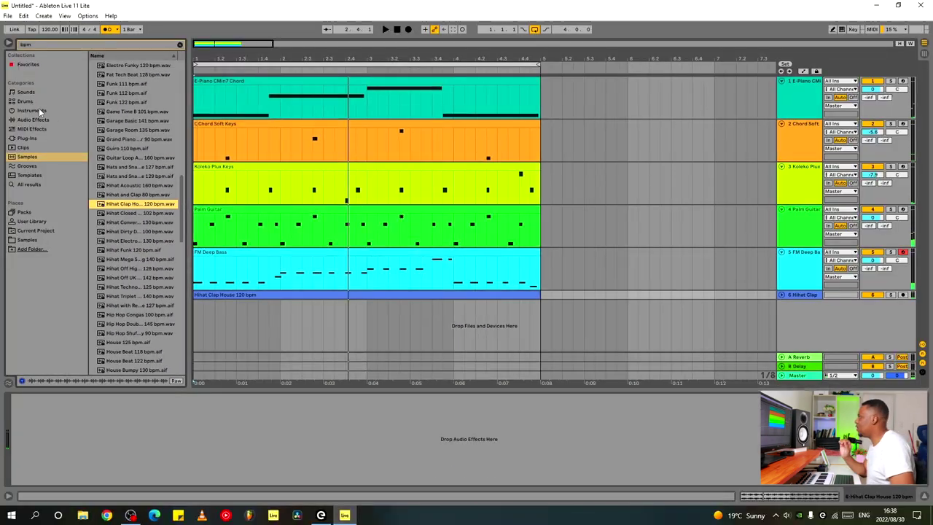
- Add a drum rack track with a kick on every beat for four bars, audition other kicks and swap in Kick C78
{"action": "left_click", "coordinate": [24, 101]}
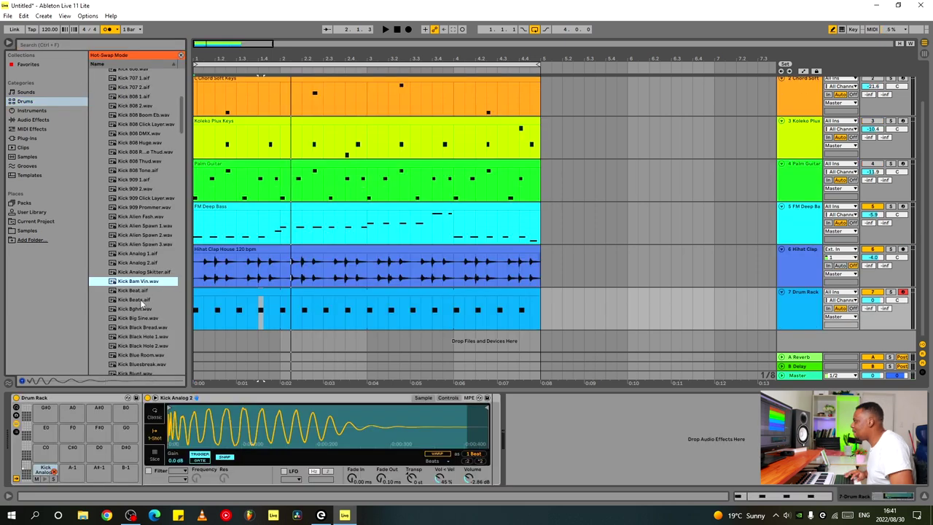
{"action": "left_click", "coordinate": [141, 294]}
{"action": "left_click", "coordinate": [145, 318]}
{"action": "left_click", "coordinate": [145, 326]}
{"action": "left_click", "coordinate": [146, 345]}
{"action": "scroll", "coordinate": [156, 339], "scroll_direction": "down", "scroll_amount": 2}
{"action": "scroll", "coordinate": [157, 338], "scroll_direction": "down", "scroll_amount": 5}
{"action": "left_click", "coordinate": [142, 310]}
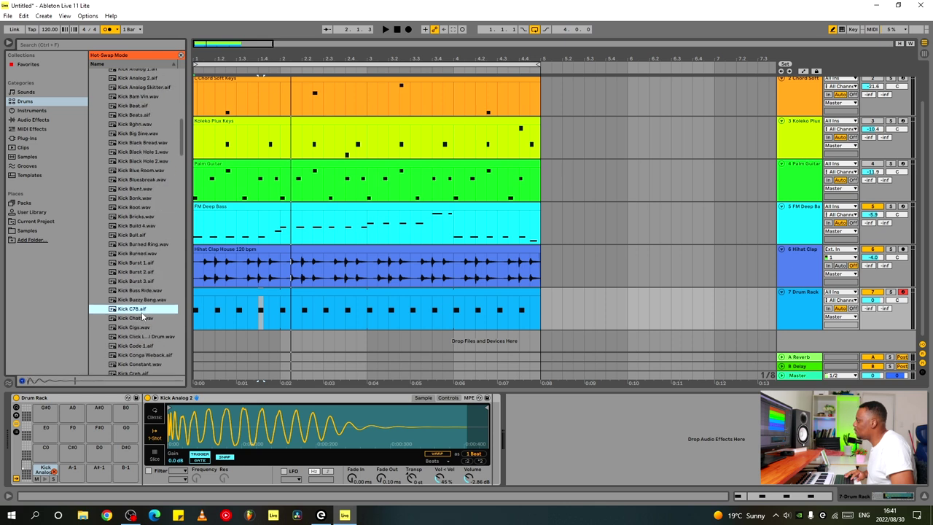
{"action": "double_click", "coordinate": [142, 310]}
- Play the beat, lower the kick sample's volume slightly, and set the Chord Soft Keys track volume to -20.4 dB
{"action": "key", "text": "space"}
{"action": "mouse_move", "coordinate": [469, 479]}
{"action": "left_mouse_down"}
{"action": "mouse_move", "coordinate": [469, 448]}
{"action": "mouse_move", "coordinate": [469, 482]}
{"action": "left_mouse_up"}
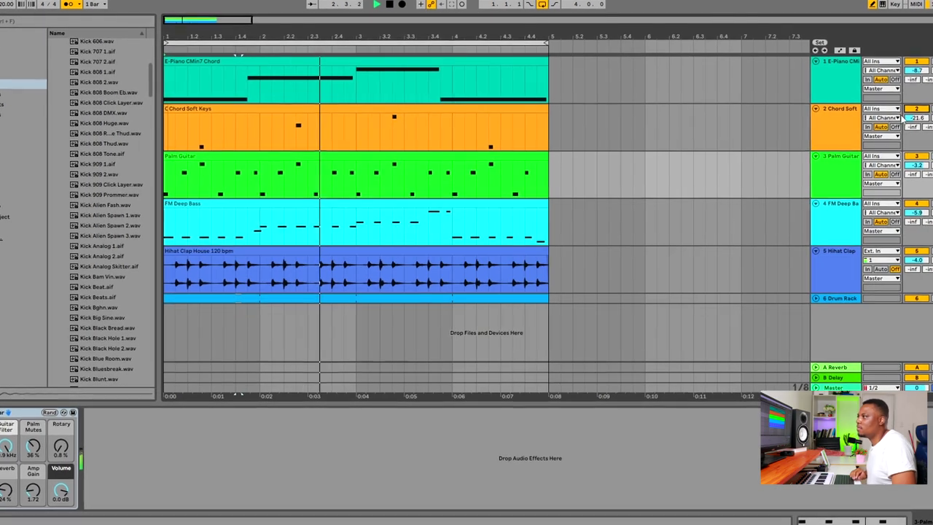
{"action": "left_click", "coordinate": [911, 115]}
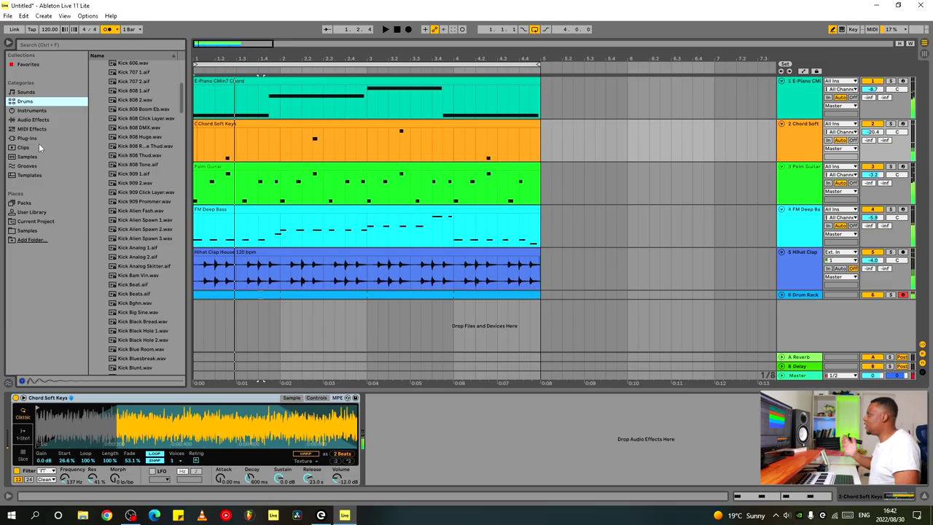
- Look through the plug-ins, audio effects and instruments, and open the Synth Lead presets among the sounds
{"action": "left_click", "coordinate": [30, 138]}
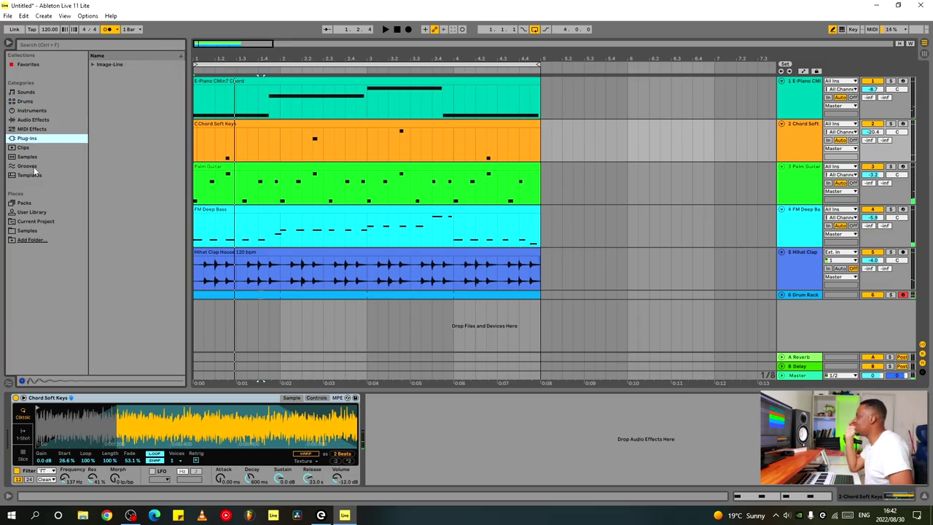
{"action": "left_click", "coordinate": [43, 120]}
{"action": "left_click", "coordinate": [44, 111]}
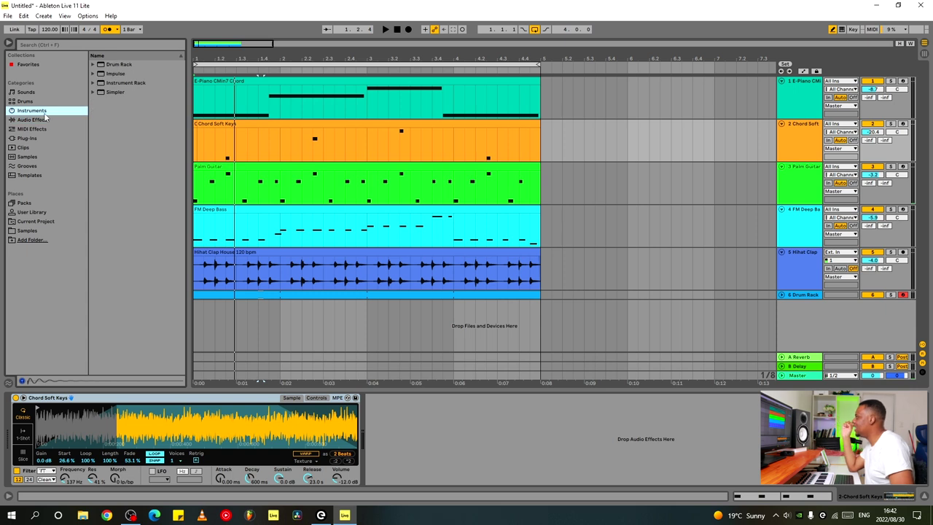
{"action": "left_click", "coordinate": [36, 92]}
{"action": "left_click", "coordinate": [109, 147]}
{"action": "scroll", "coordinate": [141, 231], "scroll_direction": "down", "scroll_amount": 2}
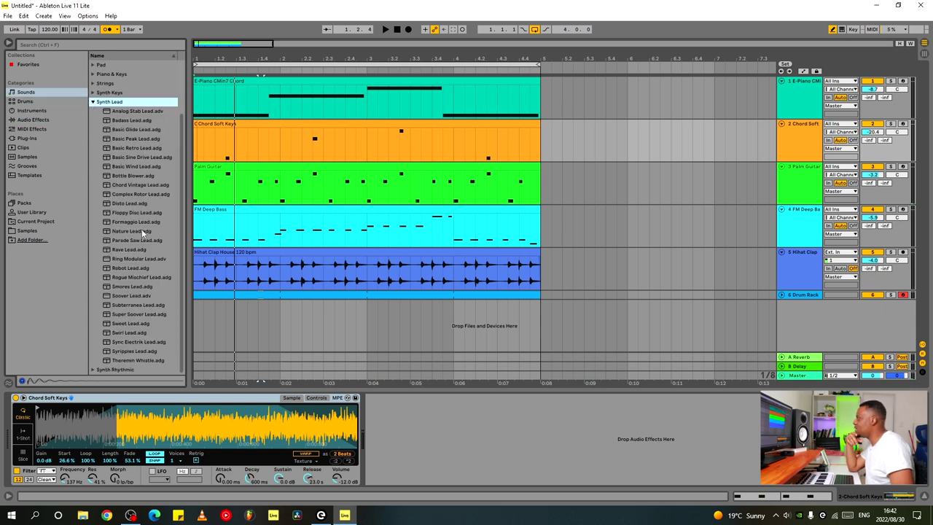
- Audition Swirl Lead and Sync Electrik Lead, load Swirl Lead on a new track and set its volume to -1.5 dB
{"action": "left_click", "coordinate": [134, 335]}
{"action": "left_click", "coordinate": [135, 342]}
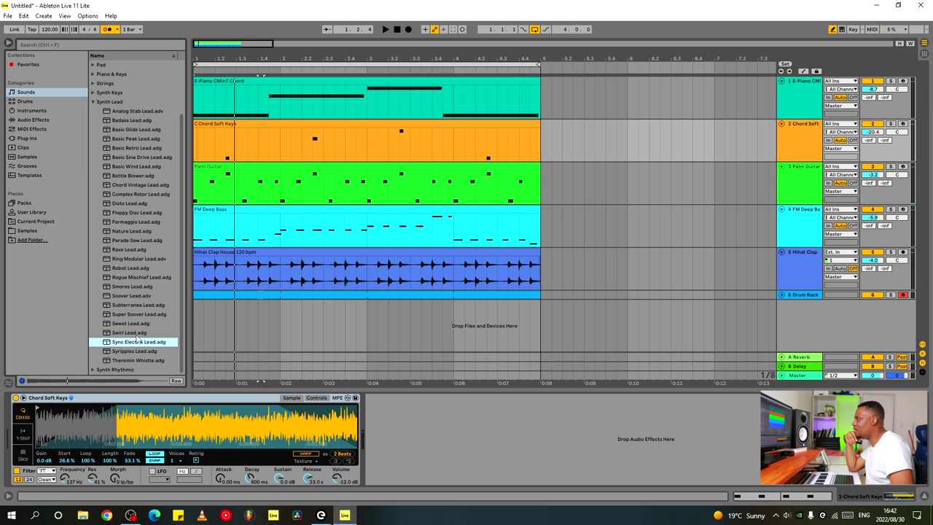
{"action": "double_click", "coordinate": [131, 333]}
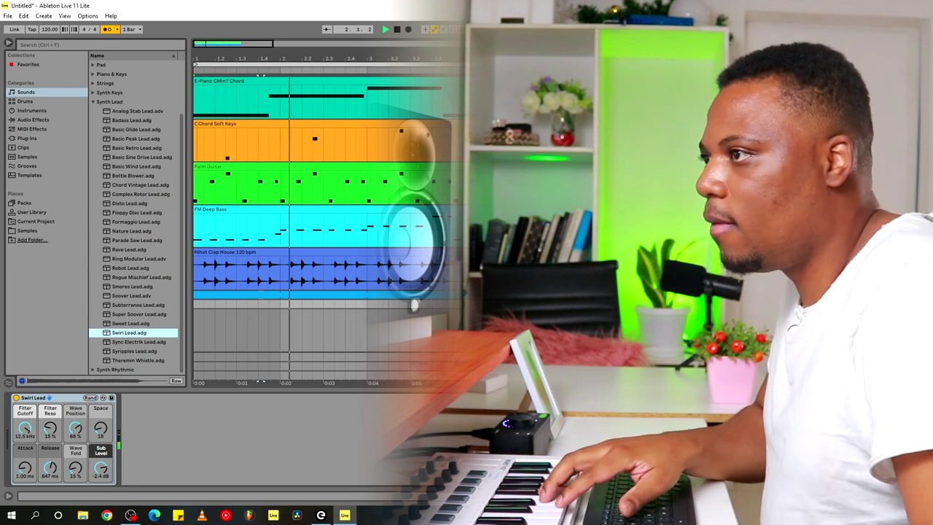
{"action": "left_click", "coordinate": [788, 304]}
{"action": "left_click_drag", "start_coordinate": [886, 313], "coordinate": [885, 318]}
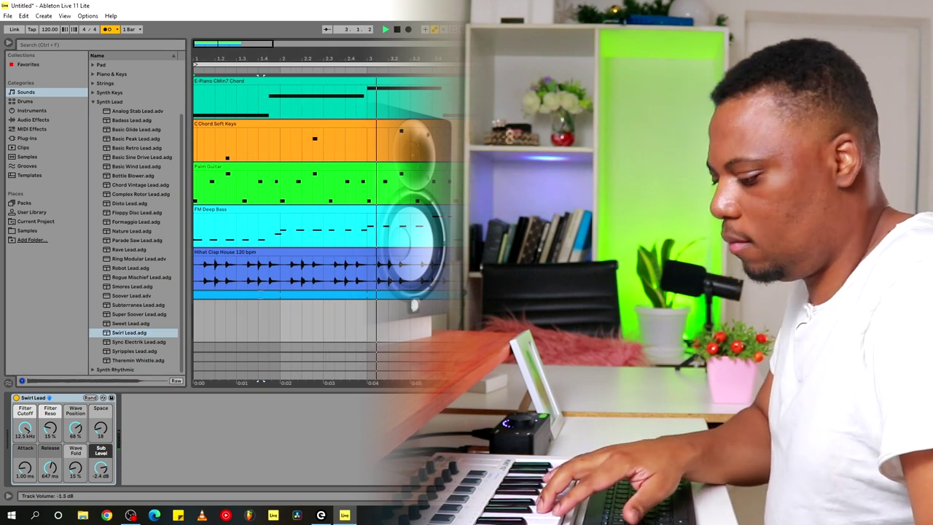